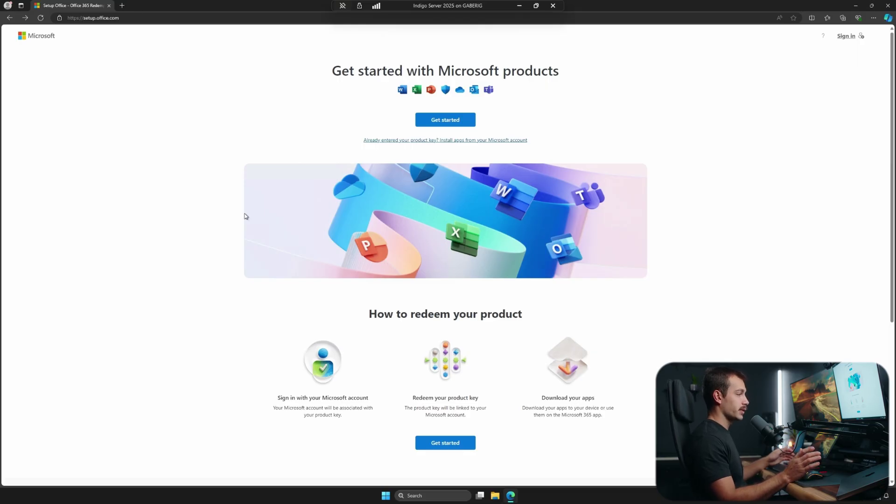
# Step: Start redeeming on the Office setup page, go through the Microsoft account sign-in, and reach the product key form
pyautogui.scroll(-3, 244, 216)
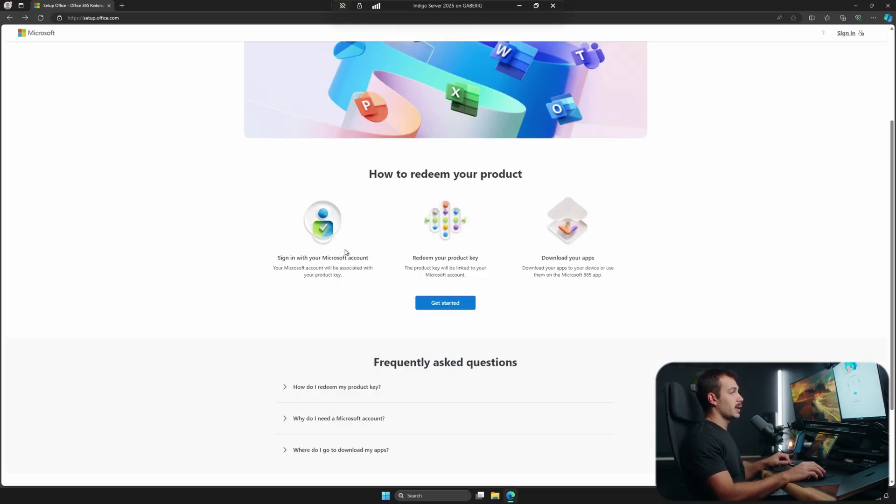
pyautogui.scroll(3, 476, 265)
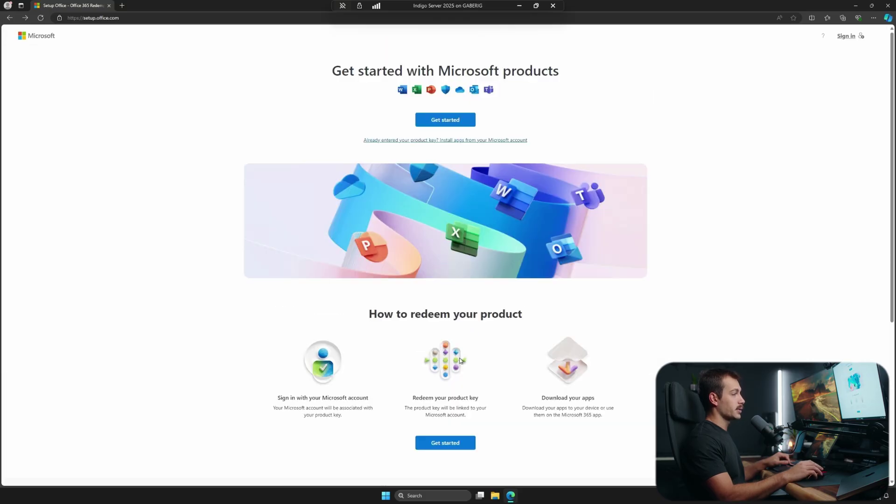
pyautogui.click(439, 122)
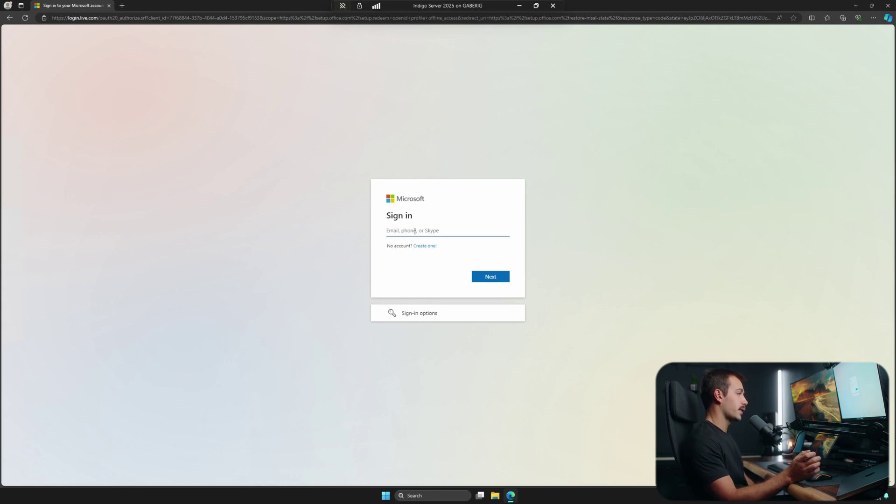
pyautogui.click(429, 251)
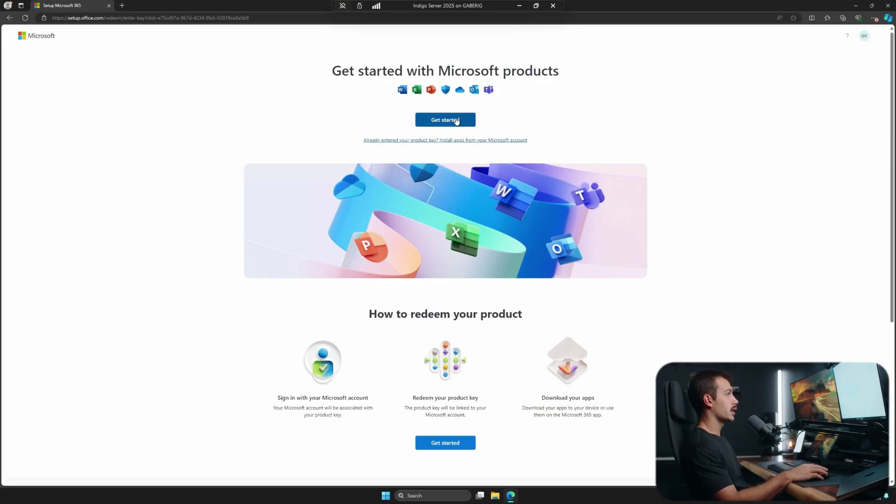
pyautogui.click(459, 120)
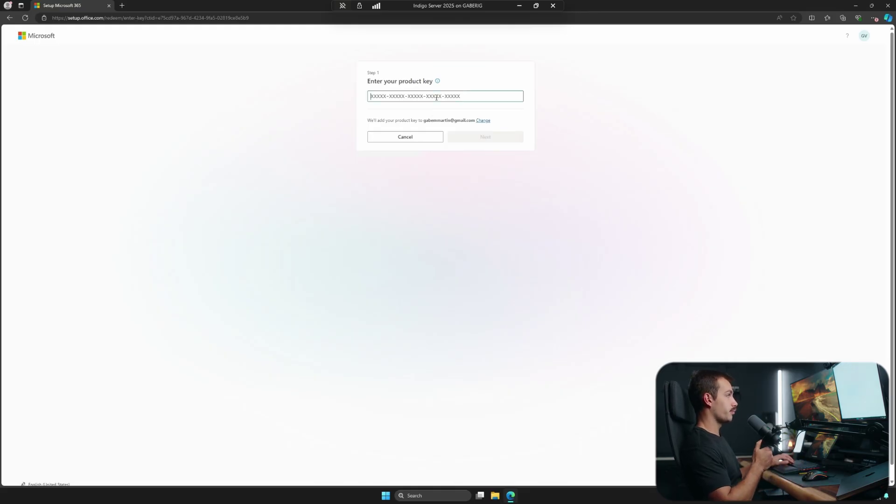
# Step: Paste the product key, verify it, and redeem Office Home & Business 2024 to the account
pyautogui.hotkey('ctrl', 'v')
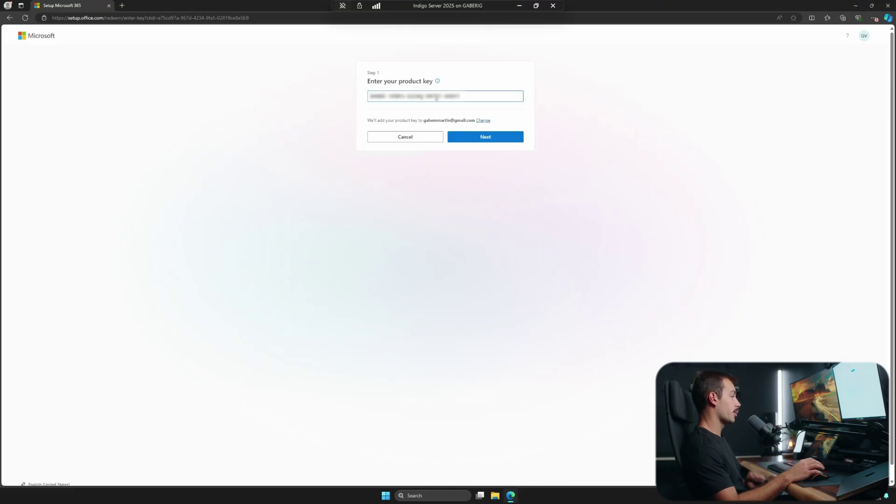
pyautogui.click(477, 139)
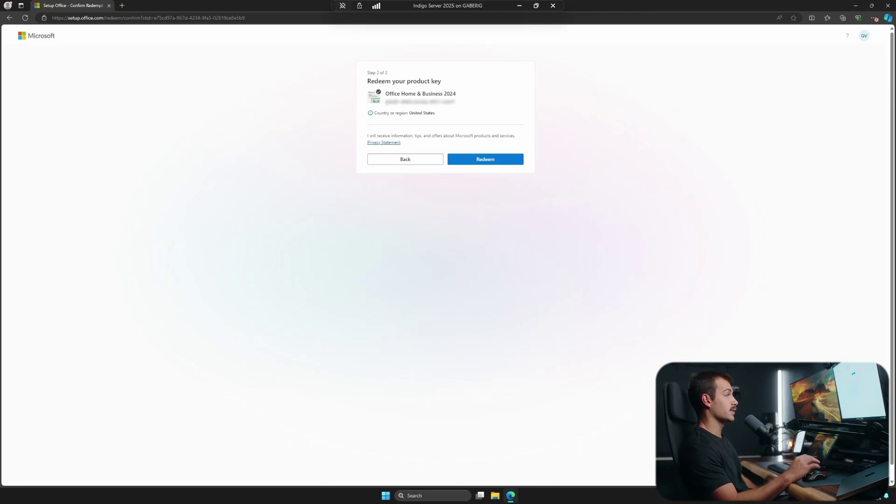
pyautogui.click(494, 164)
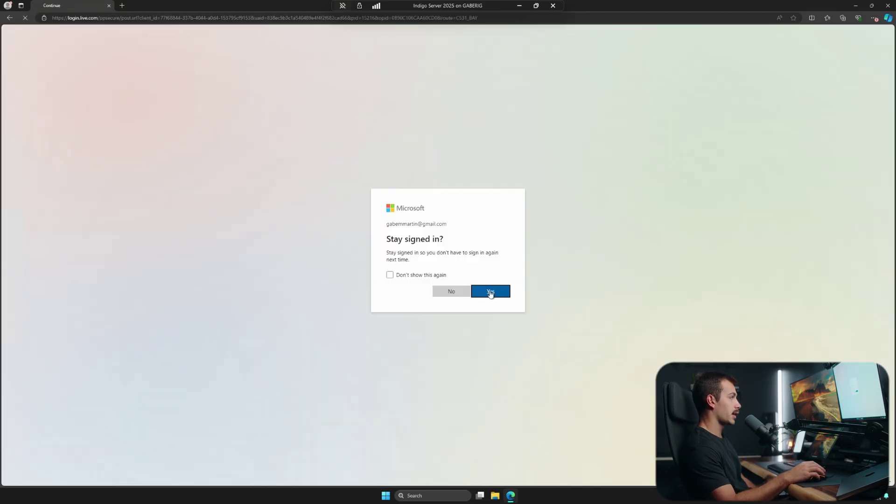
pyautogui.click(491, 293)
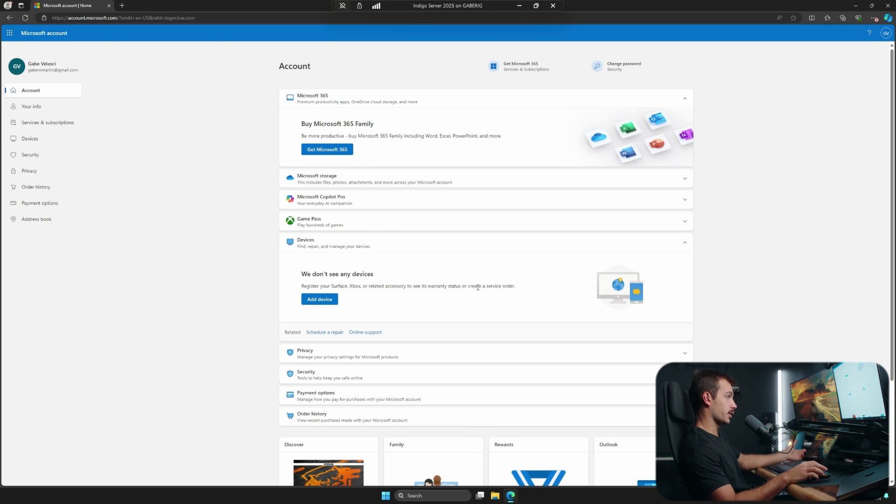
# Step: Begin installing Office Home & Business 2024 from Services & subscriptions, keeping the default version
pyautogui.click(52, 125)
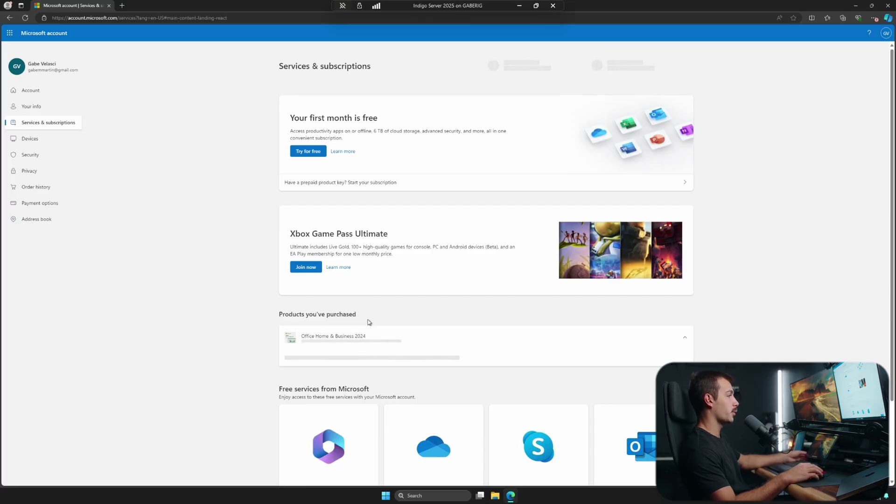
pyautogui.click(662, 228)
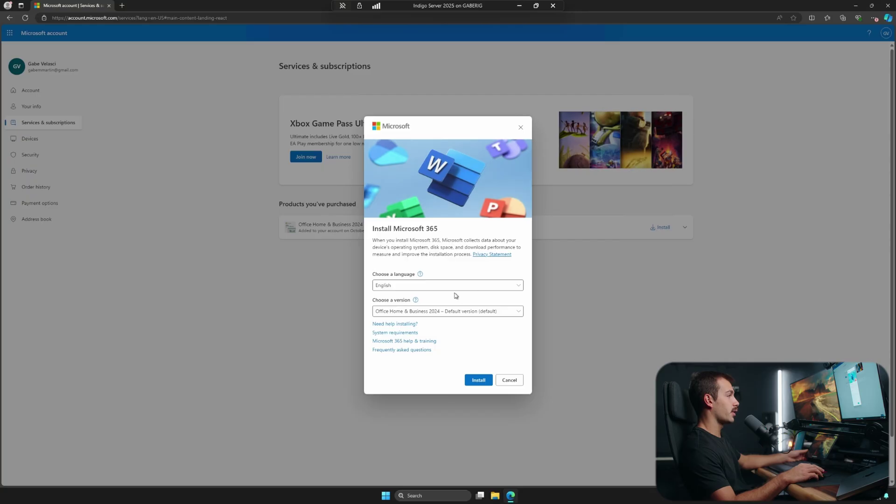
pyautogui.click(460, 312)
pyautogui.click(463, 314)
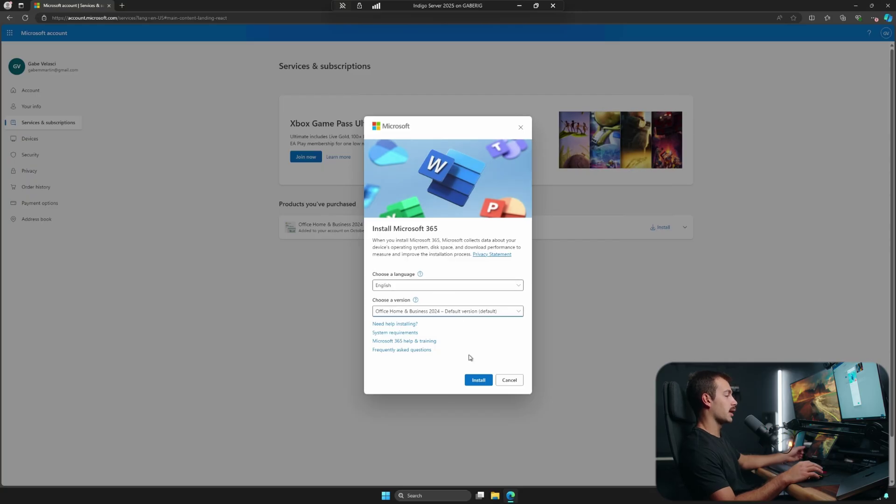
# Step: Download OfficeSetup.exe and run it to install the Office apps
pyautogui.click(482, 380)
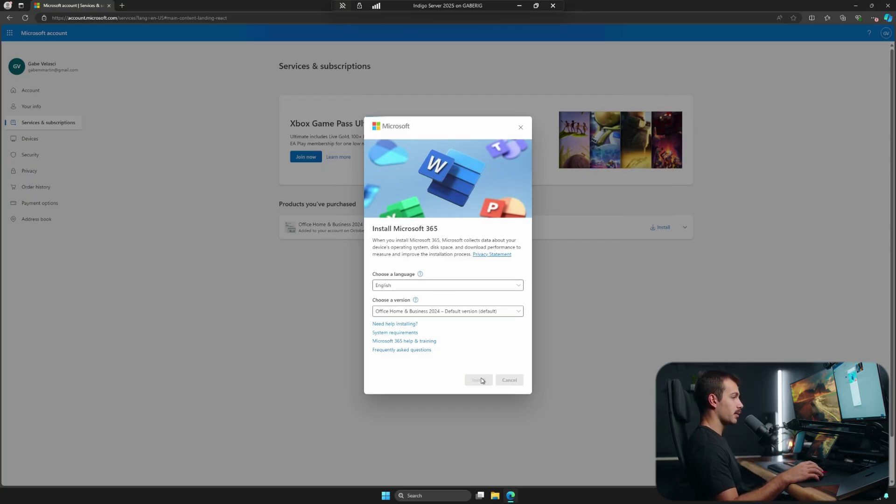
pyautogui.click(482, 381)
pyautogui.click(748, 48)
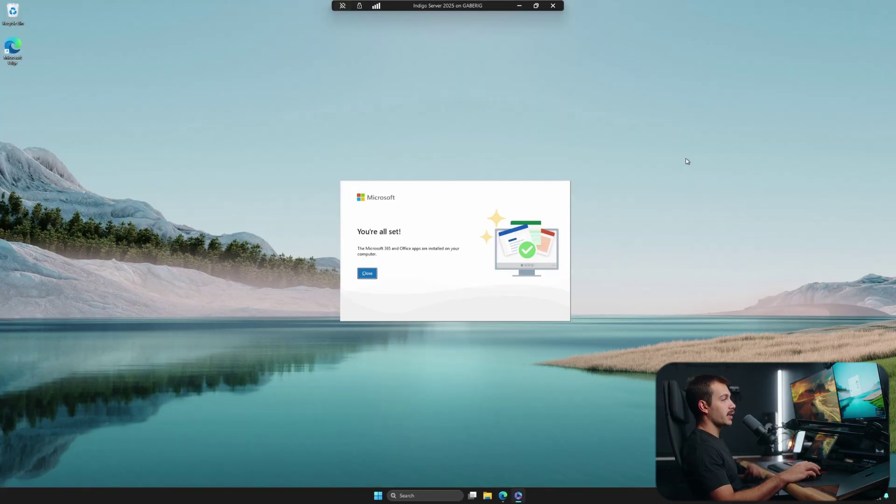
# Step: Close the finished installer and launch Word from the Start menu's All apps list
pyautogui.click(367, 273)
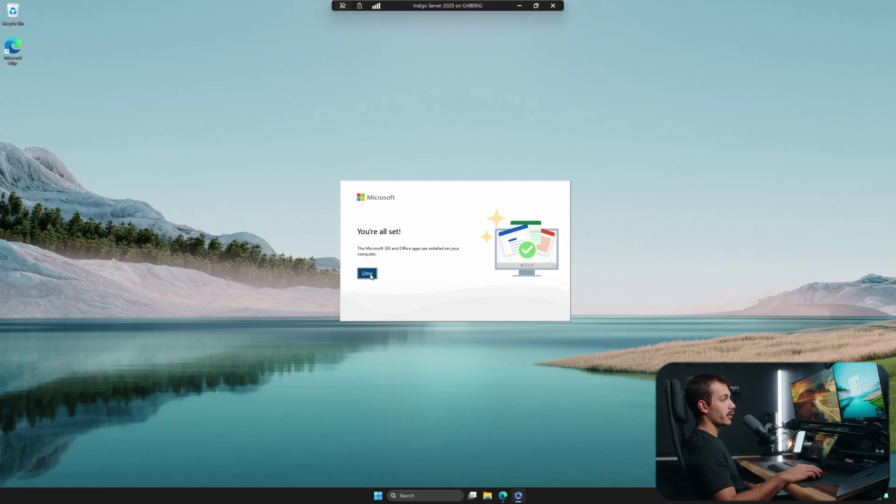
pyautogui.press('super')
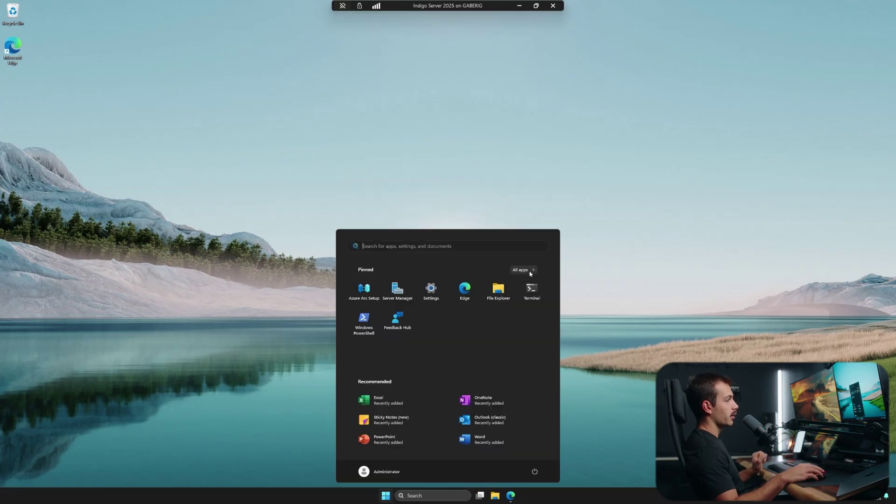
pyautogui.click(530, 271)
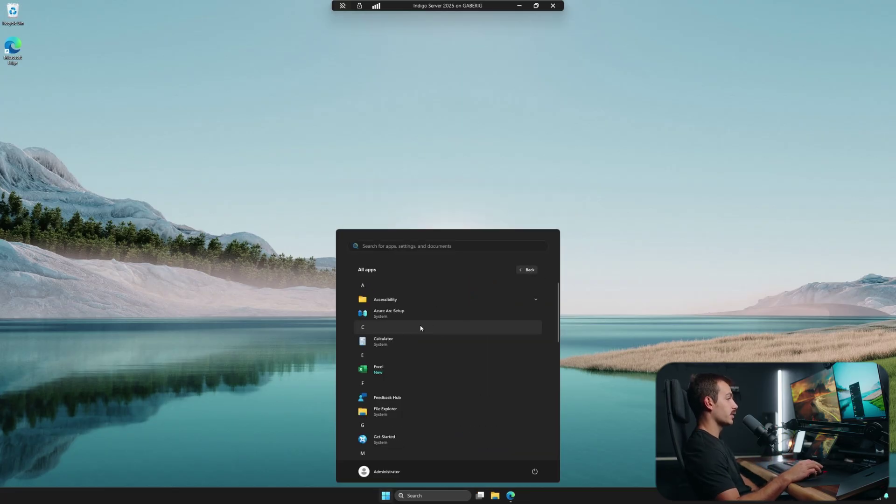
pyautogui.scroll(-8, 382, 369)
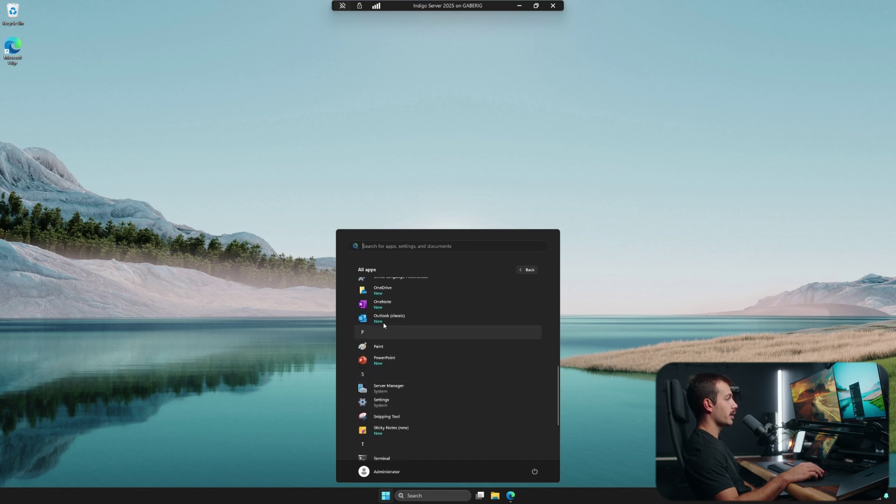
pyautogui.scroll(1, 383, 326)
pyautogui.scroll(-3, 381, 346)
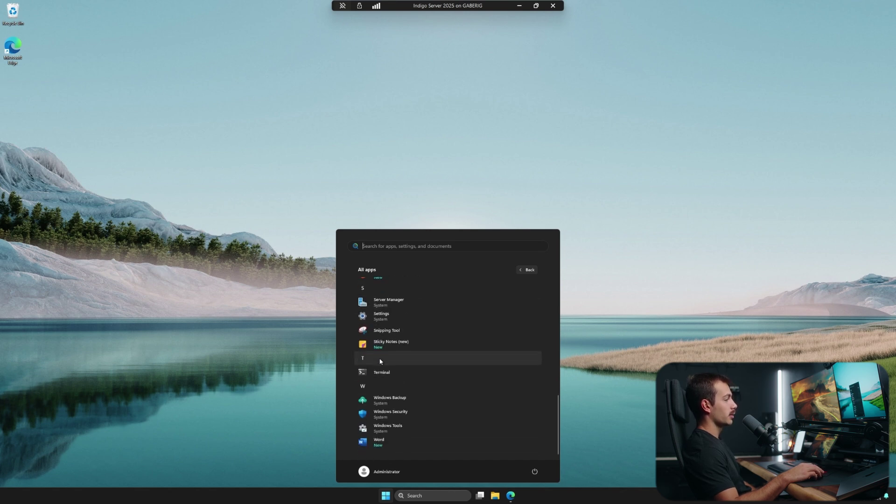
pyautogui.click(378, 441)
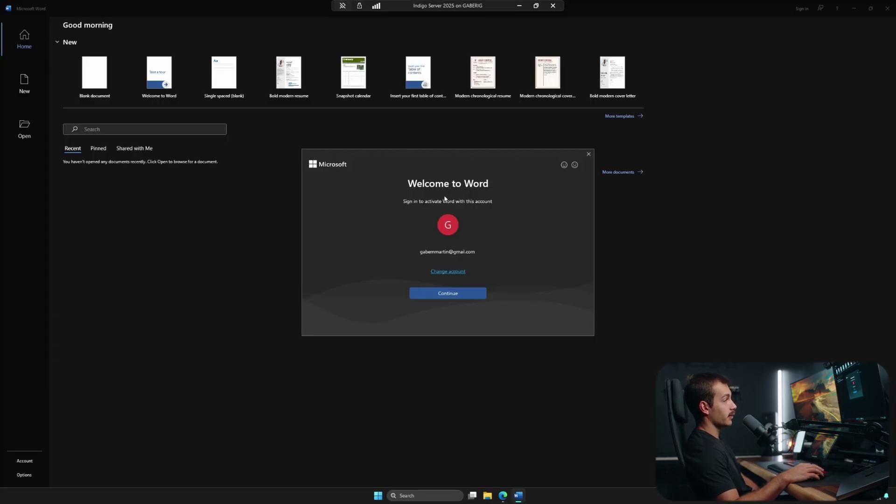
# Step: Sign in with the account username, accept the license, choose Don't send optional data and Don't personalize, then finish
pyautogui.click(462, 294)
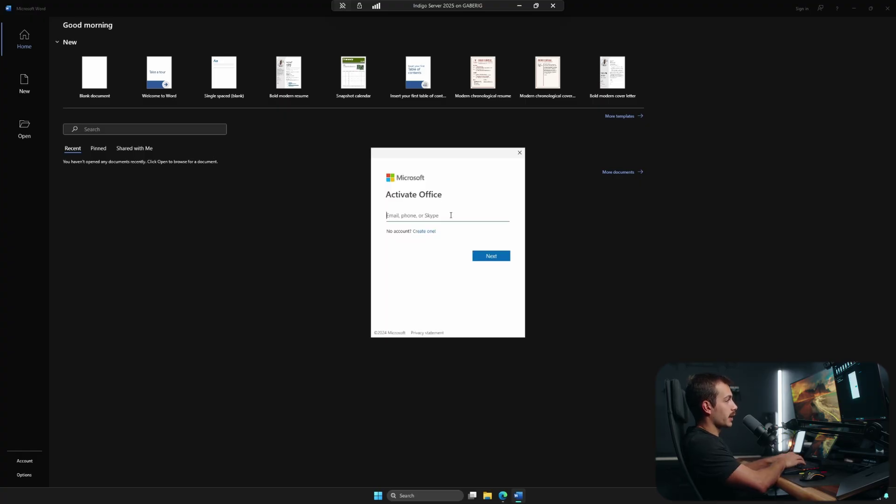
pyautogui.write('gabemm')
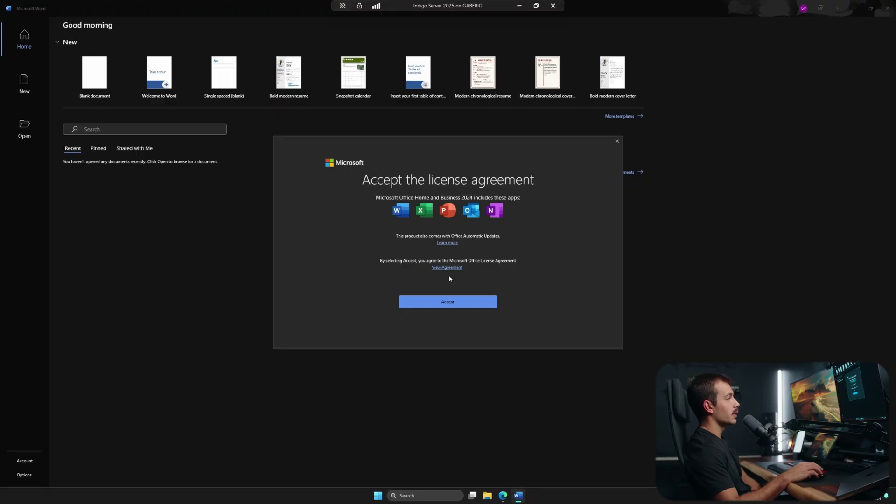
pyautogui.click(454, 304)
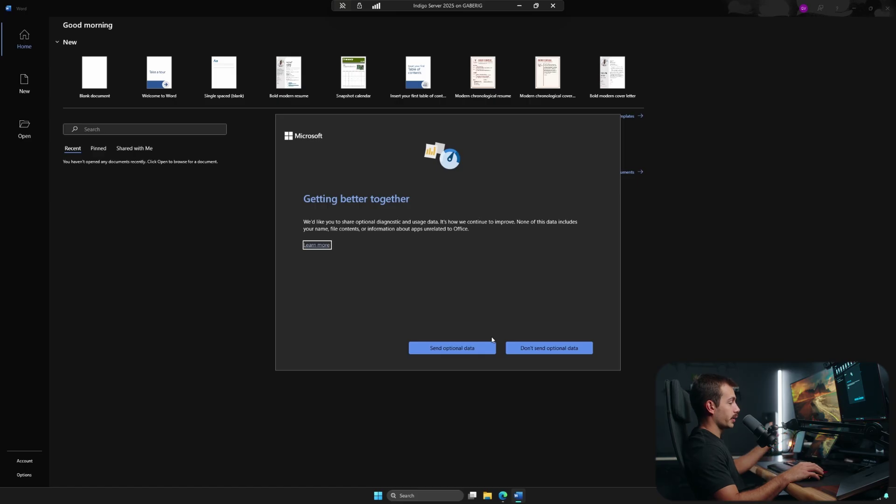
pyautogui.click(551, 351)
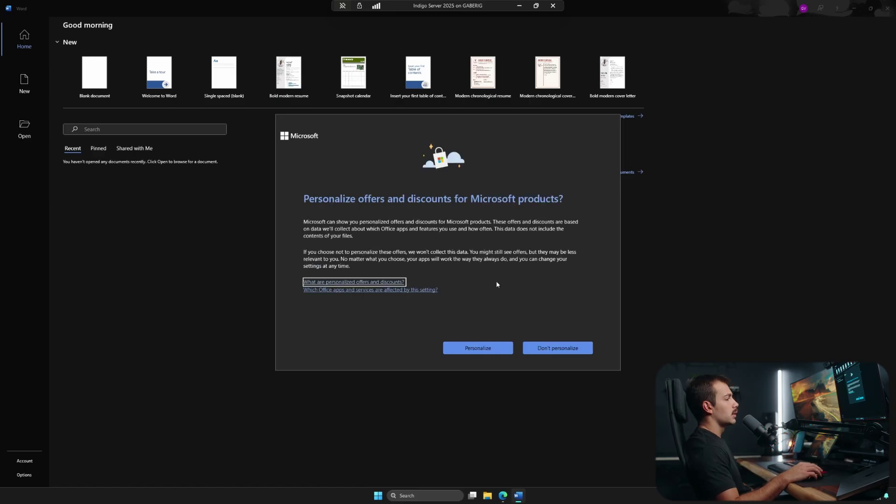
pyautogui.click(559, 350)
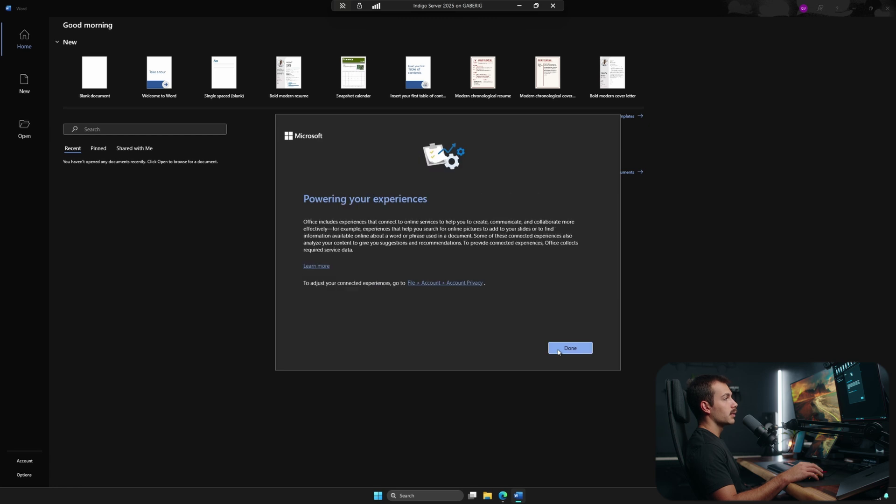
pyautogui.click(565, 348)
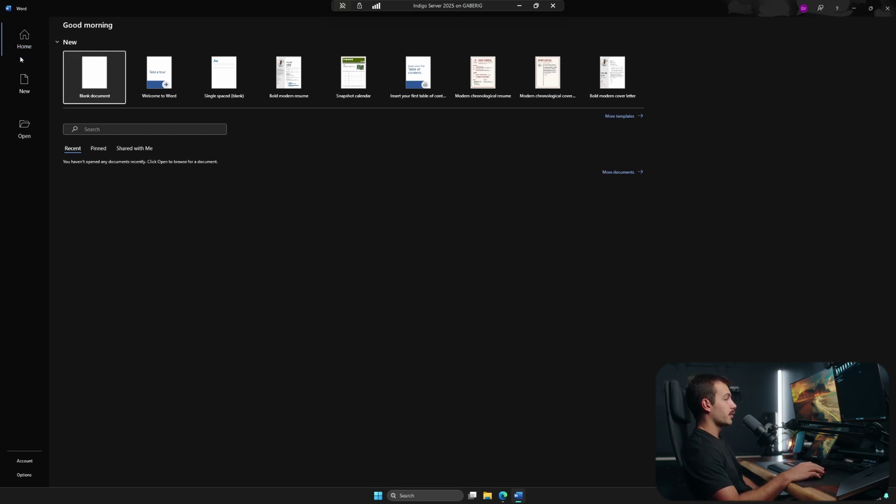
# Step: Open Account in Word's sidebar to see the Office Home and Business 2024 license
pyautogui.click(30, 464)
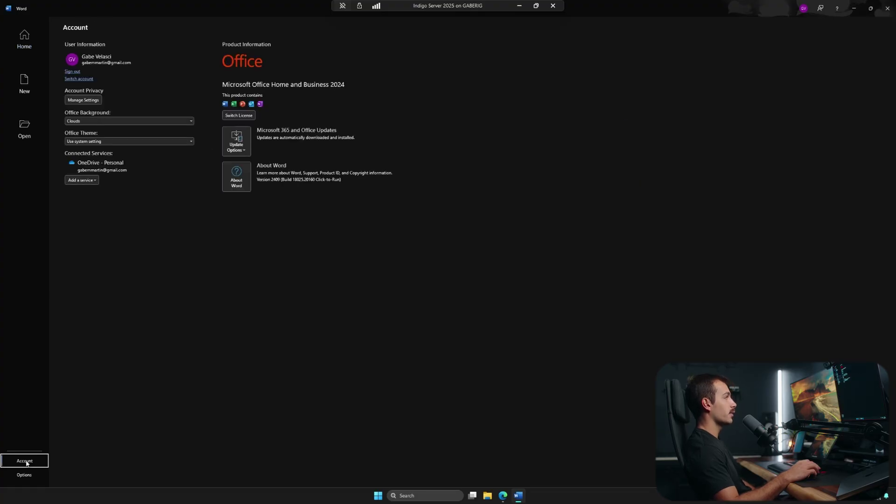